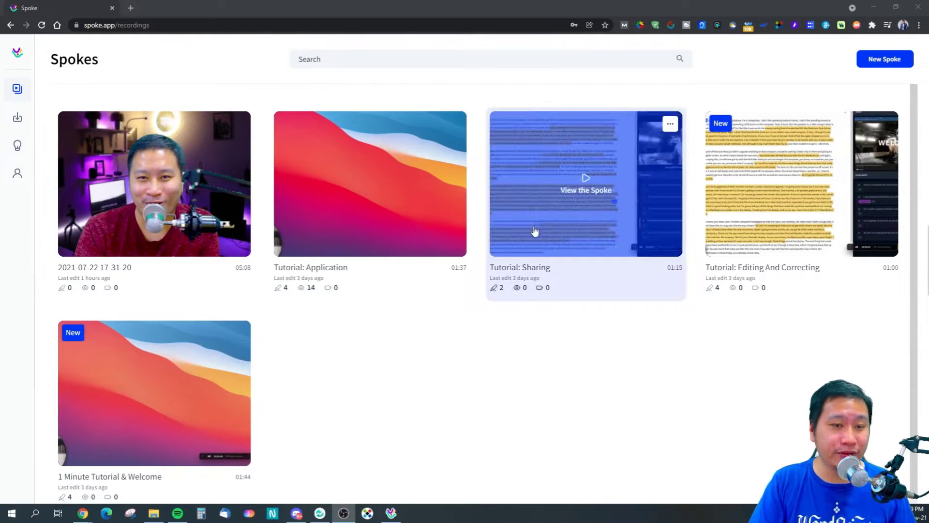
Bring up Spoke, dismiss its popup, and centre the Welcome aboard window over the recordings page
{"action": "left_click", "coordinate": [391, 513]}
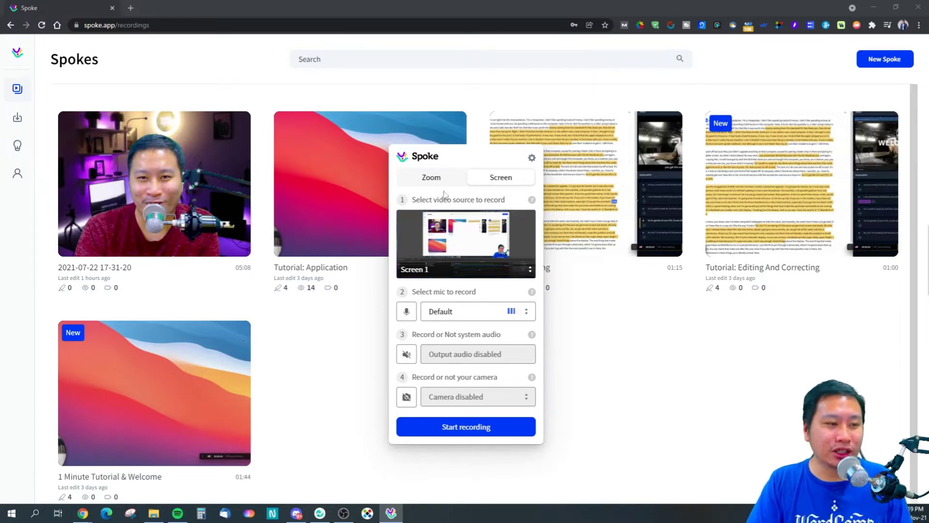
{"action": "key", "text": "Escape"}
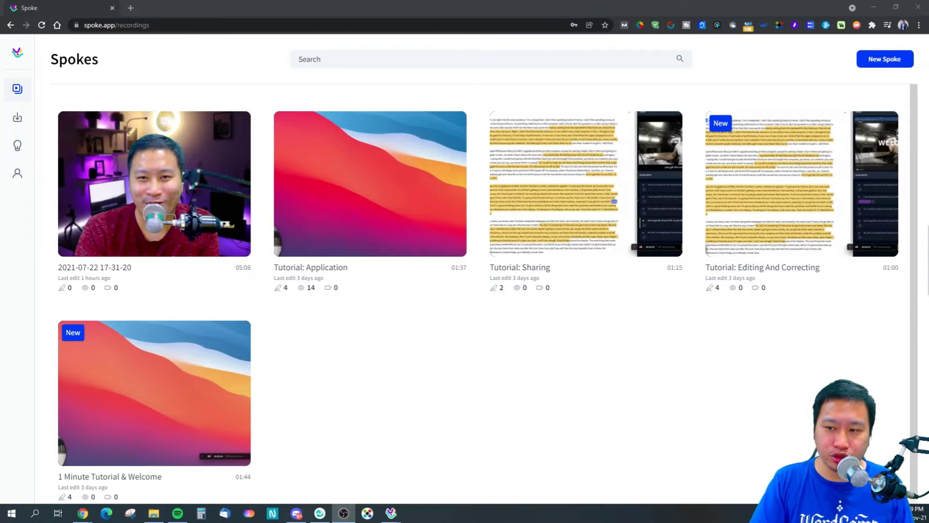
{"action": "left_click_drag", "start_coordinate": [825, 157], "coordinate": [408, 117]}
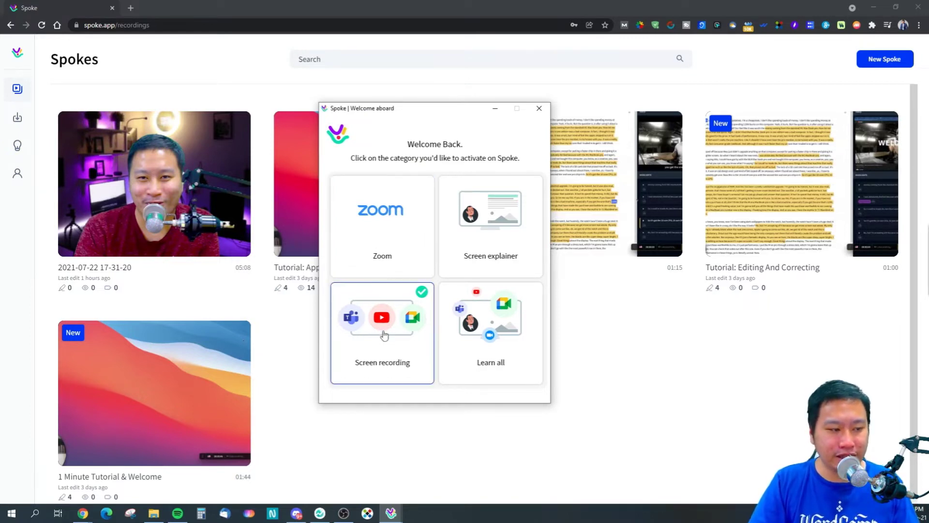
Finish the onboarding carousel with 'All right, let's Spoke!', close the about:blank tab, and bring Spoke back
{"action": "left_click", "coordinate": [389, 244]}
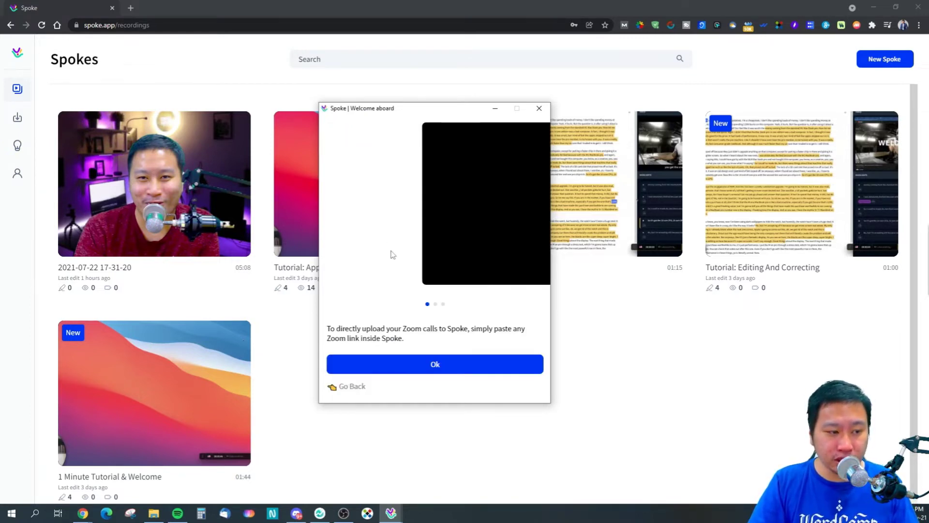
{"action": "left_click", "coordinate": [410, 368]}
{"action": "left_click", "coordinate": [431, 369]}
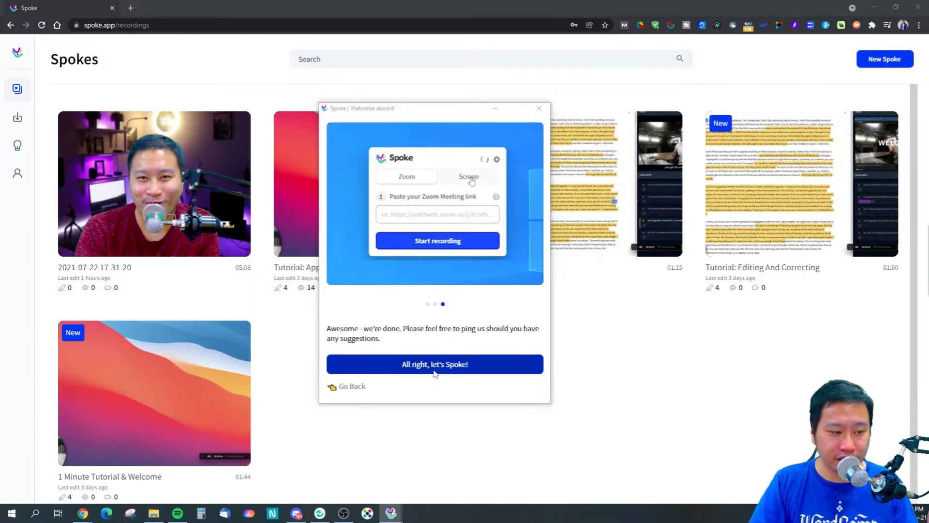
{"action": "left_click", "coordinate": [434, 367]}
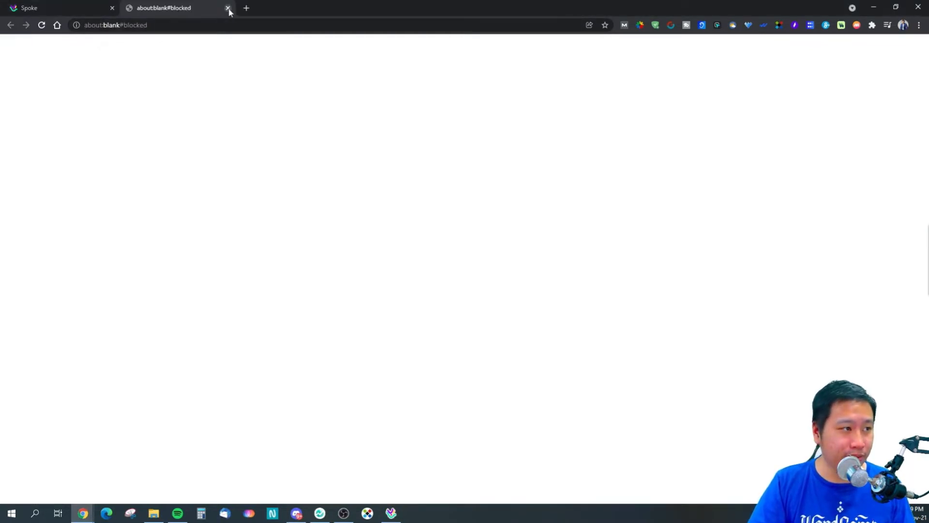
{"action": "left_click", "coordinate": [227, 8]}
{"action": "left_click", "coordinate": [391, 513]}
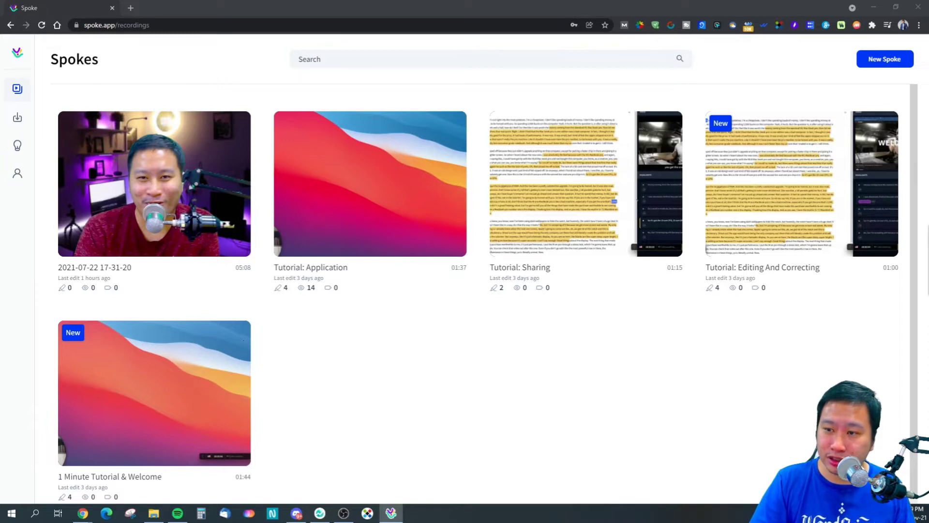
Centre the recorder popup and switch it to Screen mode with Screen 1 and Default mic
{"action": "left_click_drag", "start_coordinate": [797, 239], "coordinate": [363, 327]}
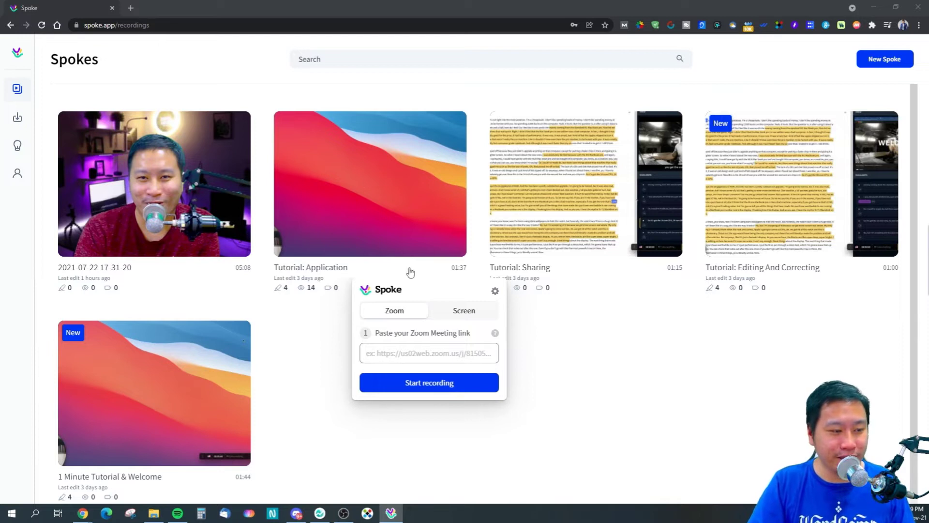
{"action": "left_click_drag", "start_coordinate": [361, 334], "coordinate": [354, 298]}
{"action": "left_click", "coordinate": [371, 320]}
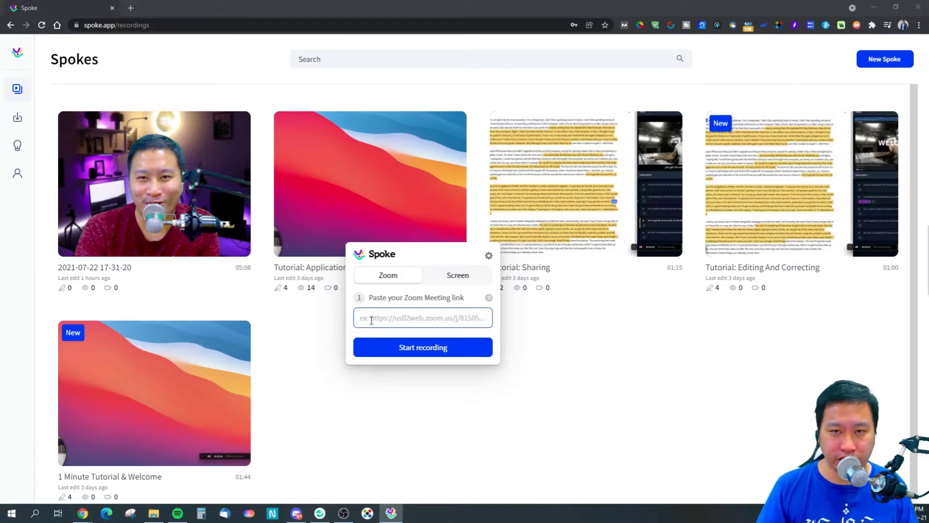
{"action": "left_click", "coordinate": [456, 276]}
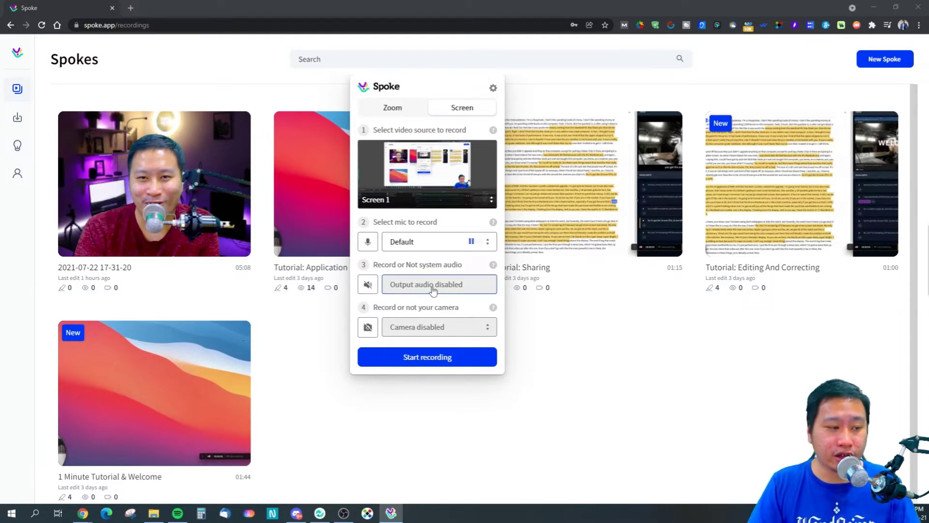
Choose OBS Virtual Camera as the recorder's camera
{"action": "left_click", "coordinate": [403, 327]}
{"action": "scroll", "coordinate": [415, 387], "scroll_direction": "down", "scroll_amount": 2}
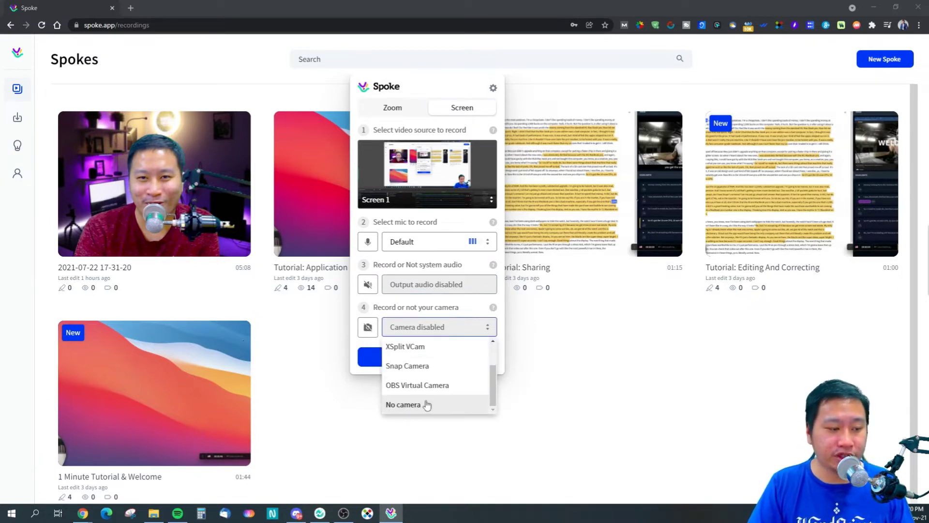
{"action": "left_click", "coordinate": [423, 388]}
{"action": "left_click", "coordinate": [745, 359]}
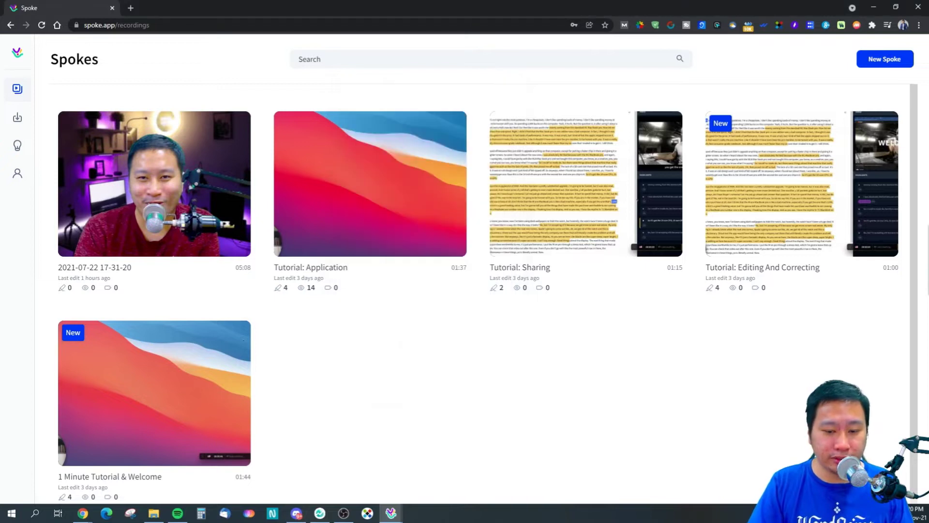
Place the camera bubble at the bottom-left corner, then close it
{"action": "left_click_drag", "start_coordinate": [708, 352], "coordinate": [126, 401]}
{"action": "mouse_move", "coordinate": [391, 513]}
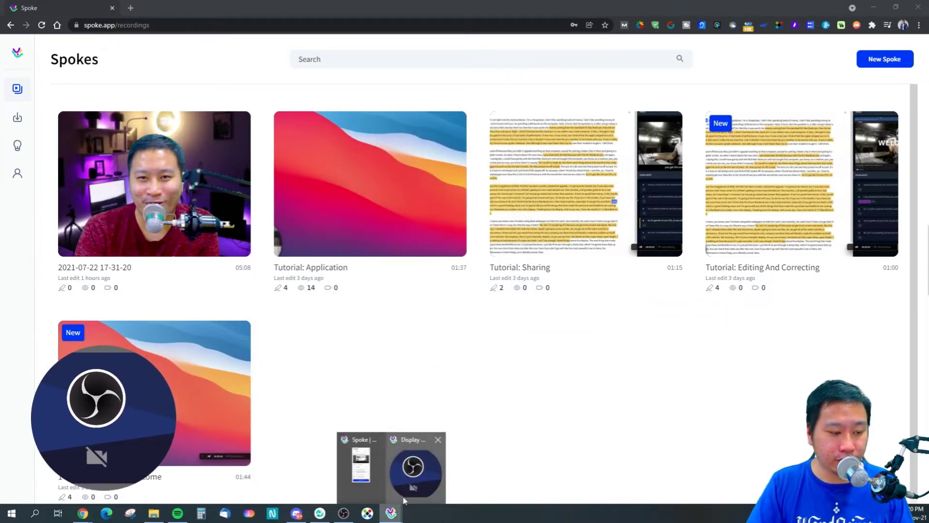
{"action": "left_click", "coordinate": [366, 485]}
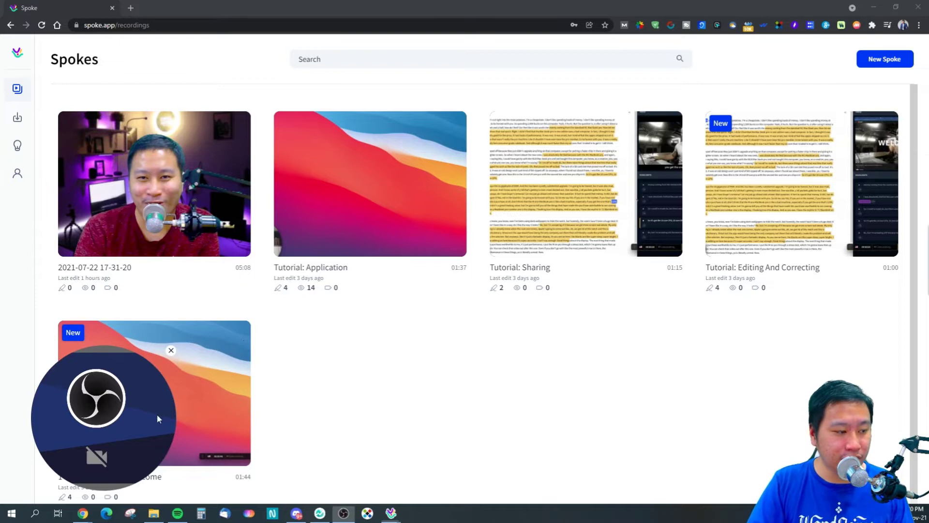
{"action": "mouse_move", "coordinate": [158, 419]}
{"action": "left_mouse_down"}
{"action": "mouse_move", "coordinate": [634, 296]}
{"action": "mouse_move", "coordinate": [663, 346]}
{"action": "mouse_move", "coordinate": [181, 390]}
{"action": "mouse_move", "coordinate": [172, 409]}
{"action": "left_mouse_up"}
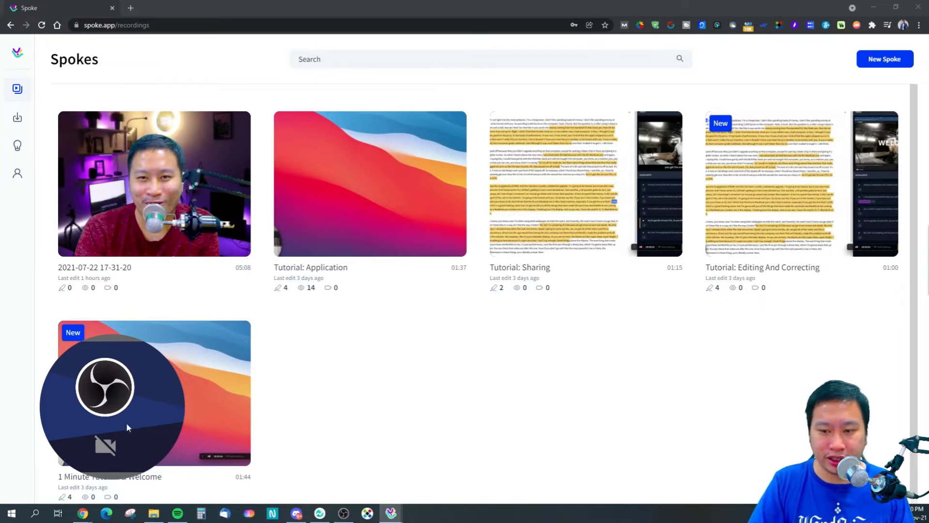
{"action": "left_click_drag", "start_coordinate": [126, 423], "coordinate": [79, 438]}
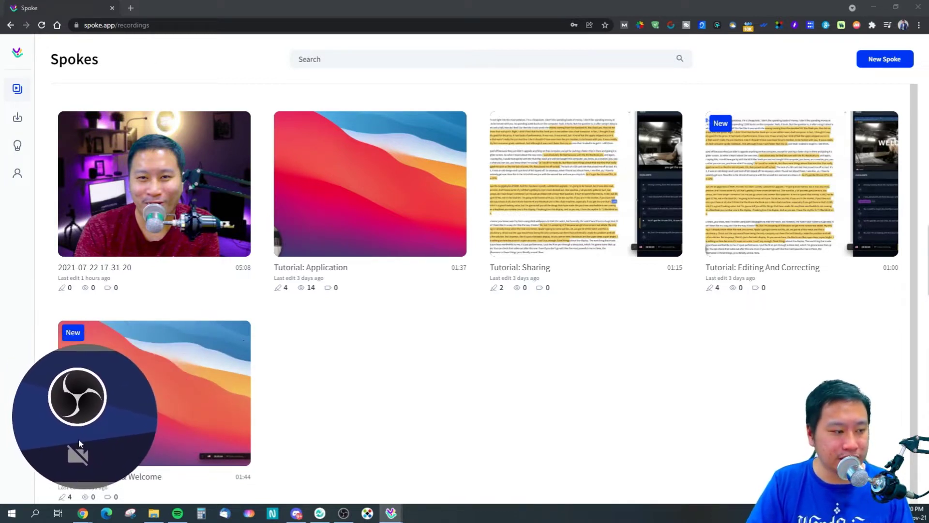
{"action": "left_click", "coordinate": [152, 348]}
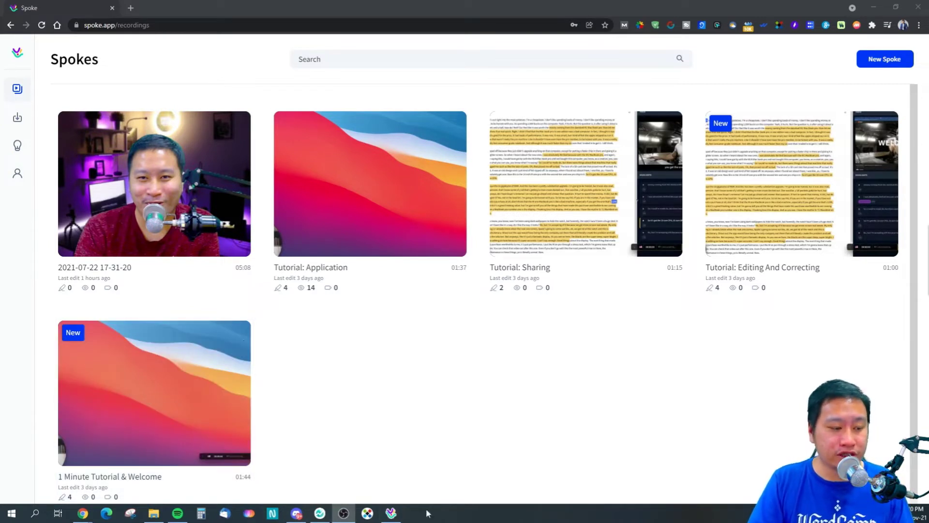
Reopen Spoke and centre the transcription window set to English, Automatic, eCommerce vocabulary
{"action": "left_click", "coordinate": [391, 513]}
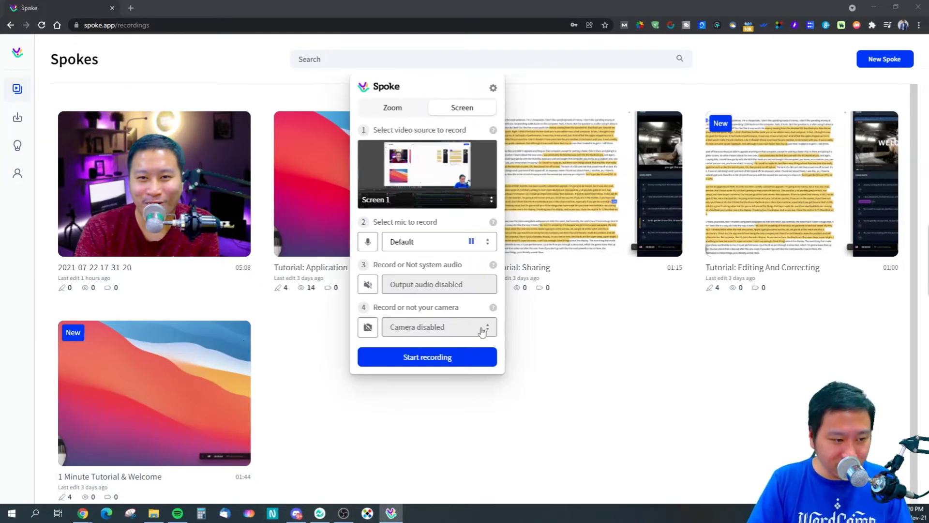
{"action": "left_click", "coordinate": [404, 358]}
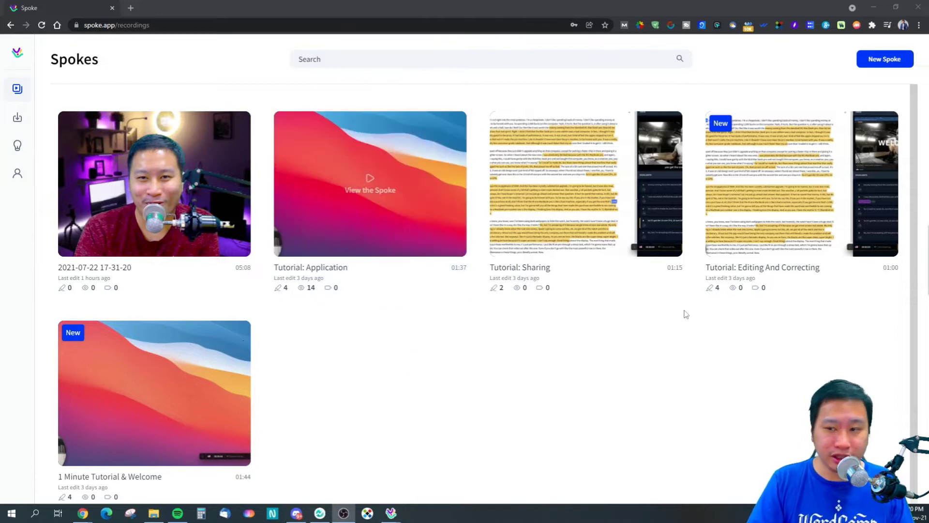
{"action": "left_click_drag", "start_coordinate": [506, 96], "coordinate": [398, 96]}
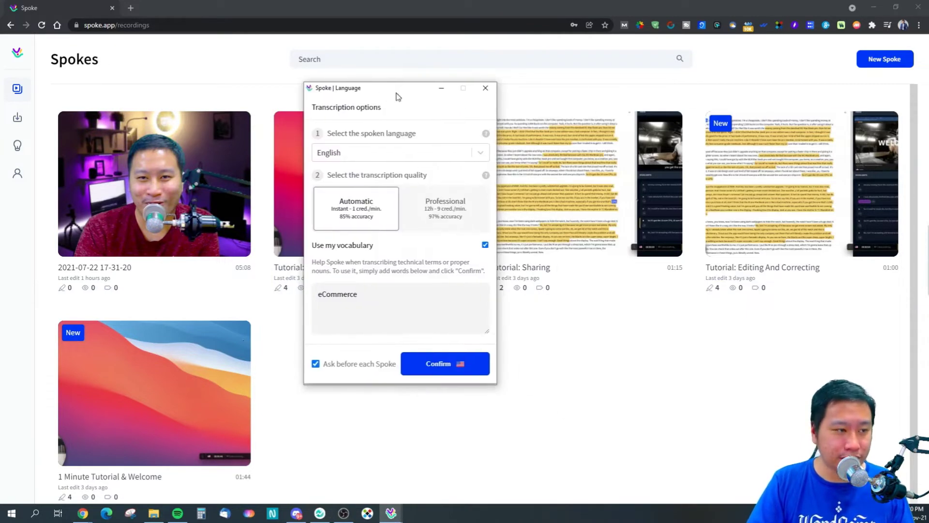
{"action": "left_click", "coordinate": [391, 169]}
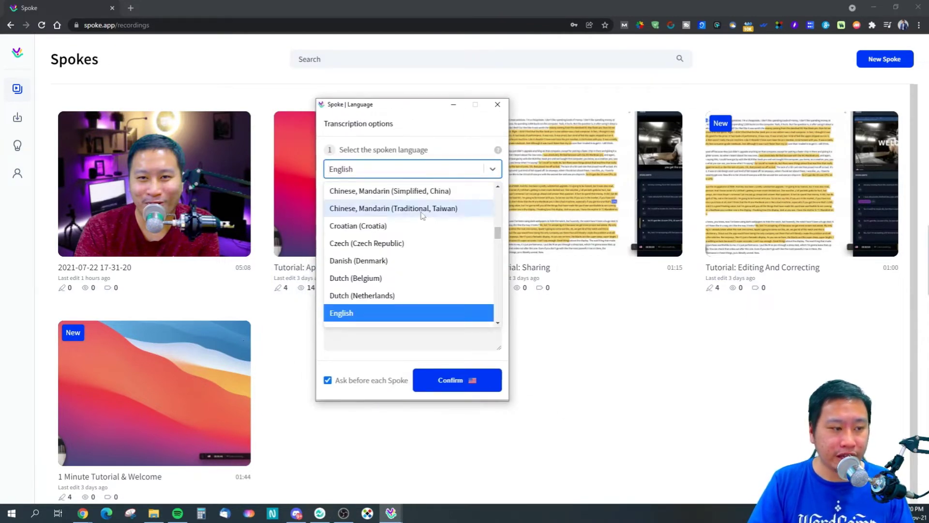
{"action": "mouse_move", "coordinate": [498, 233]}
{"action": "left_mouse_down"}
{"action": "mouse_move", "coordinate": [499, 191]}
{"action": "mouse_move", "coordinate": [502, 323]}
{"action": "mouse_move", "coordinate": [497, 236]}
{"action": "left_mouse_up"}
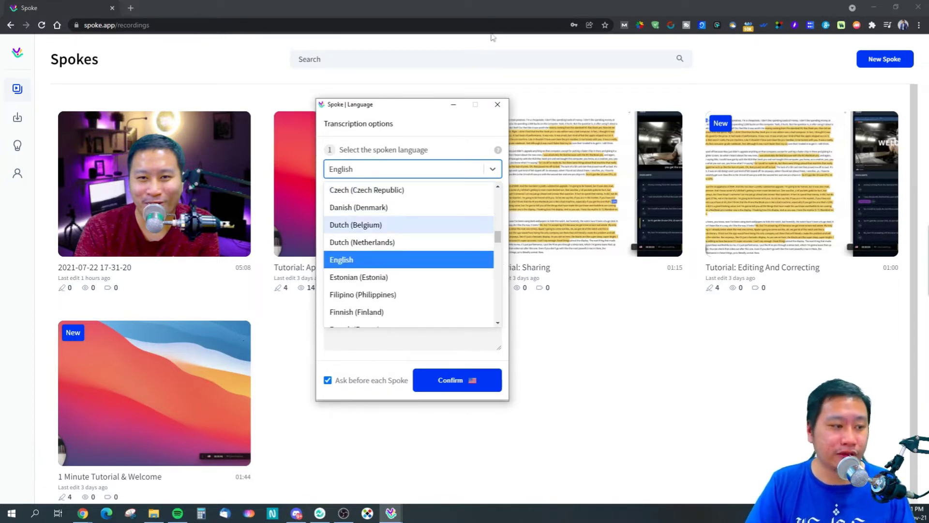
{"action": "left_click", "coordinate": [384, 261]}
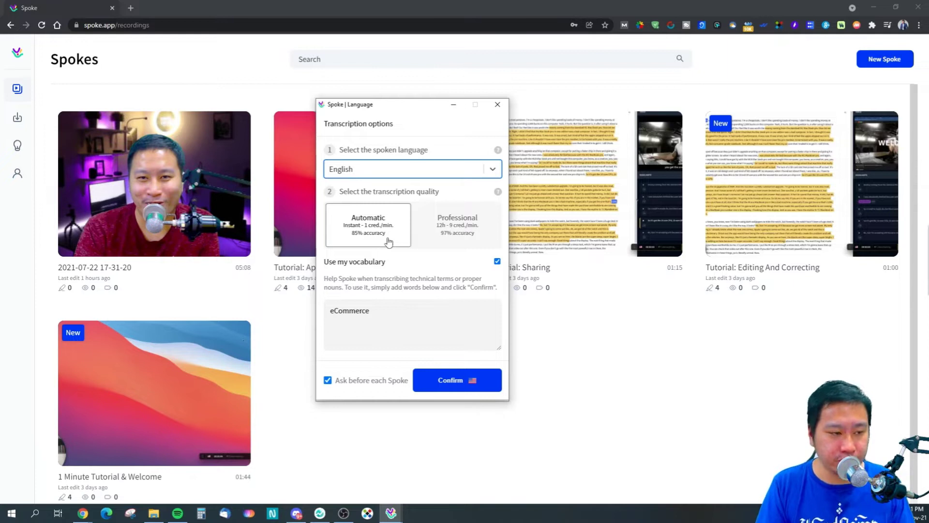
{"action": "left_click", "coordinate": [450, 246]}
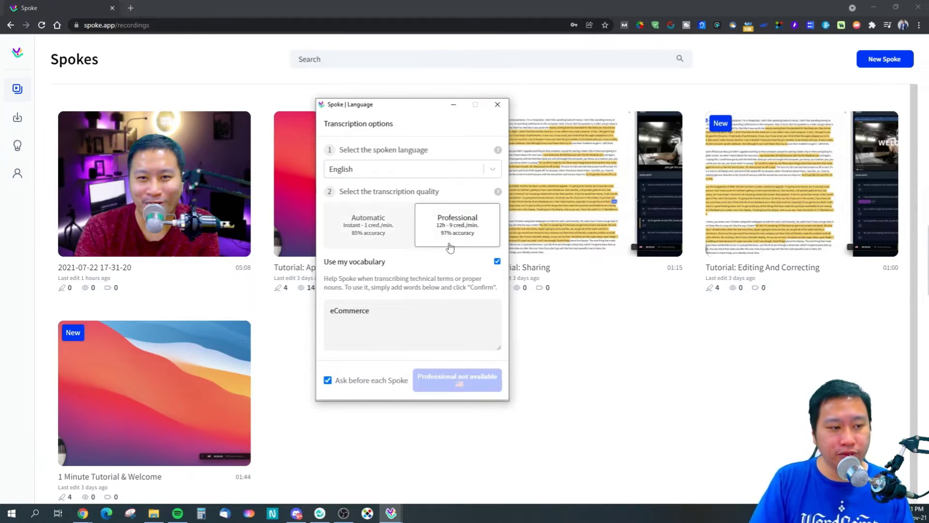
{"action": "left_click", "coordinate": [378, 235]}
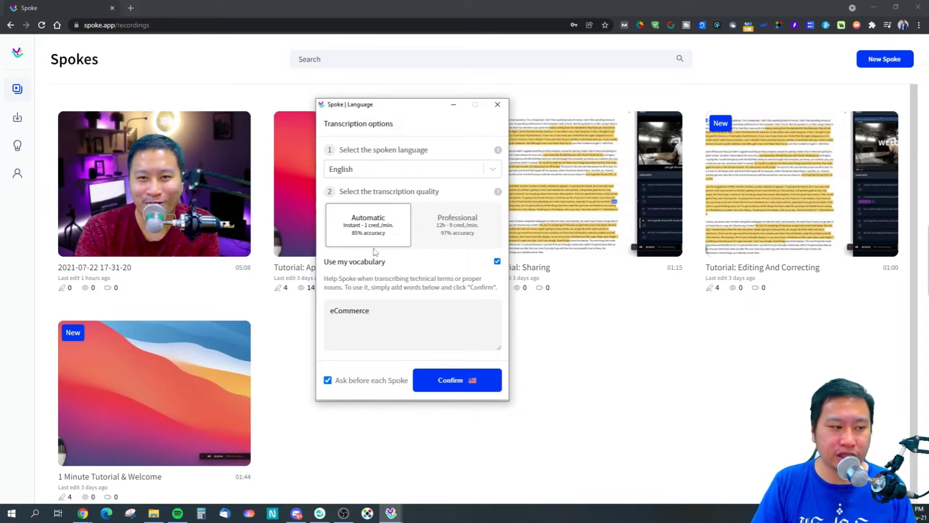
{"action": "left_click", "coordinate": [451, 233]}
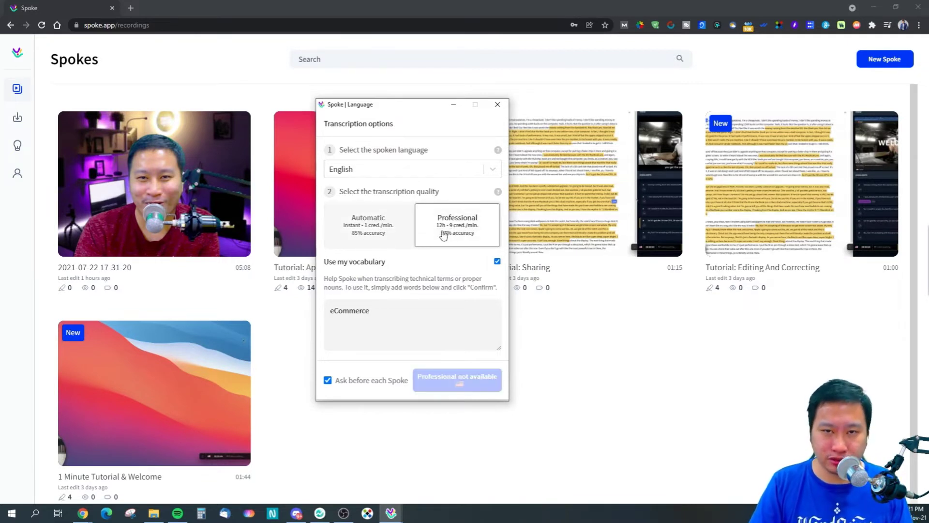
{"action": "left_click", "coordinate": [385, 237]}
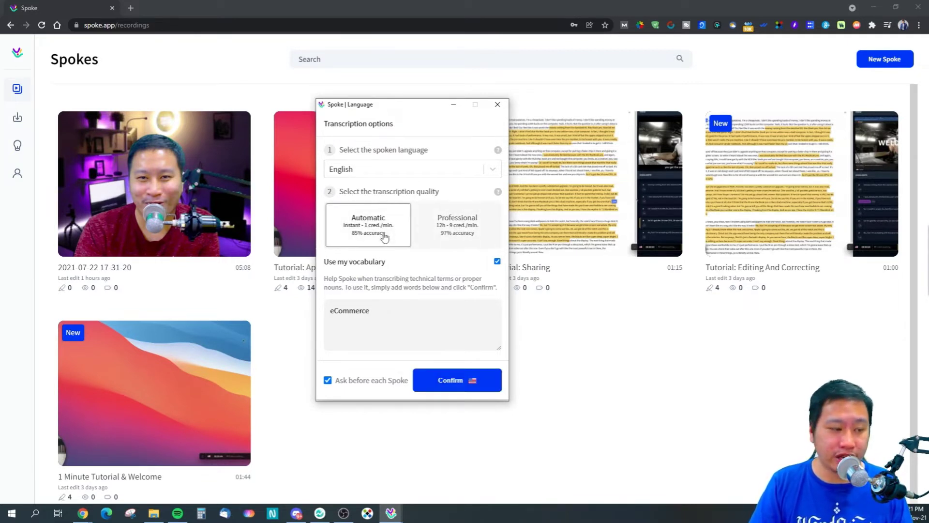
{"action": "left_click", "coordinate": [380, 321]}
{"action": "double_click", "coordinate": [382, 315]}
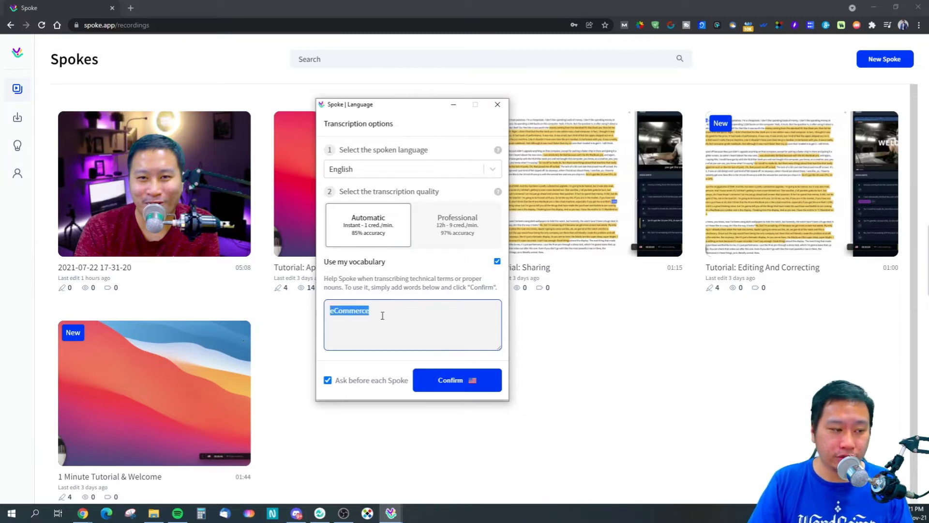
Highlight and deselect the eCommerce word in the custom vocabulary, leaving it unchanged
{"action": "left_click", "coordinate": [382, 315]}
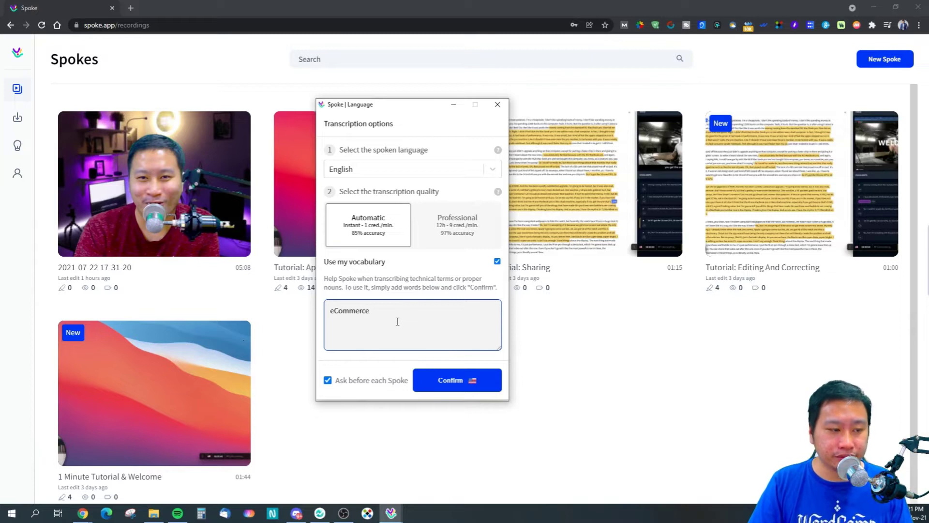
{"action": "left_click_drag", "start_coordinate": [369, 311], "coordinate": [326, 309]}
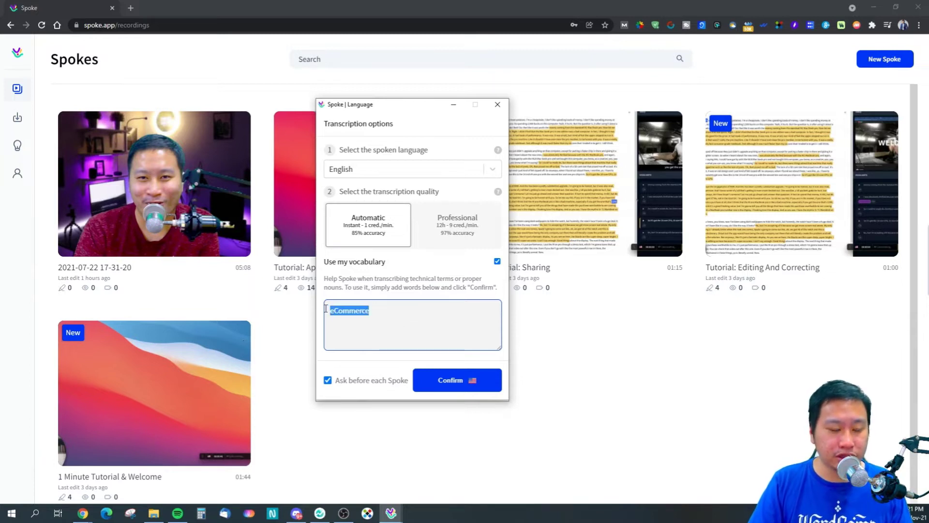
{"action": "left_click", "coordinate": [397, 315]}
{"action": "left_click_drag", "start_coordinate": [387, 315], "coordinate": [330, 310]}
{"action": "left_click", "coordinate": [396, 329]}
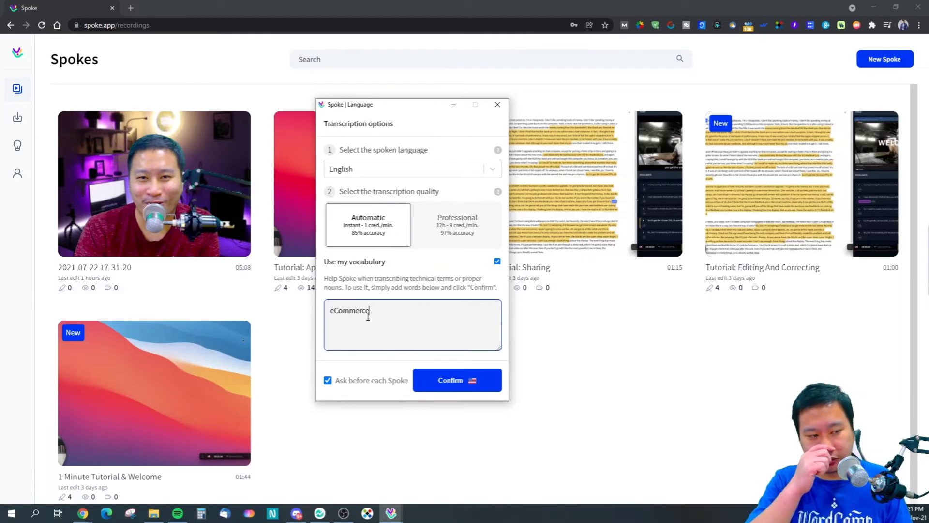
{"action": "left_click_drag", "start_coordinate": [370, 313], "coordinate": [330, 311]}
{"action": "left_click", "coordinate": [374, 318]}
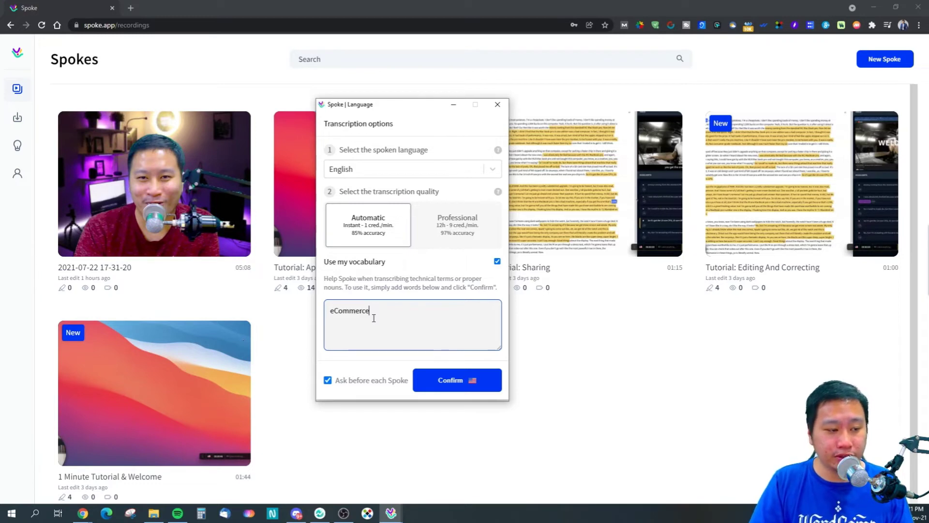
Toggle Use my vocabulary off and back on, then close the transcription options window
{"action": "left_click", "coordinate": [497, 261]}
{"action": "left_click", "coordinate": [497, 261]}
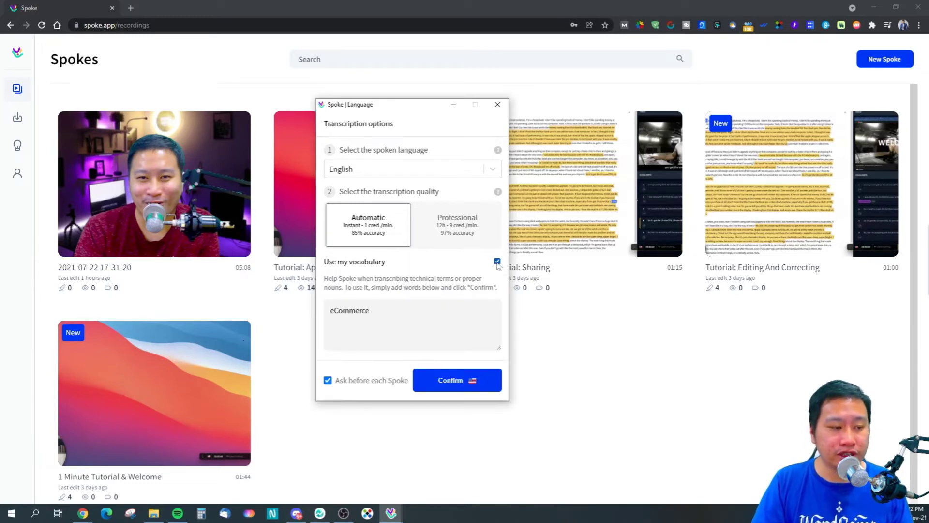
{"action": "left_click", "coordinate": [497, 262]}
{"action": "left_click", "coordinate": [498, 262]}
{"action": "left_click", "coordinate": [382, 315]}
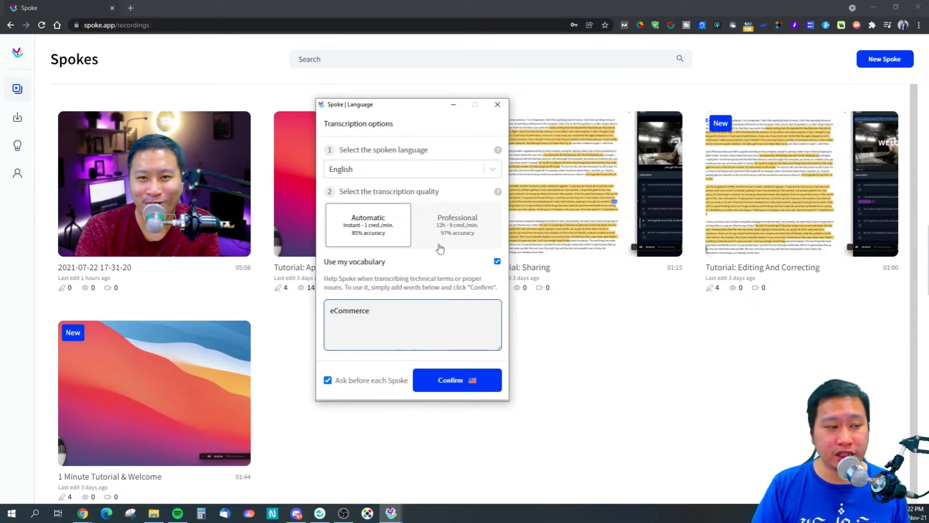
{"action": "left_click", "coordinate": [497, 105]}
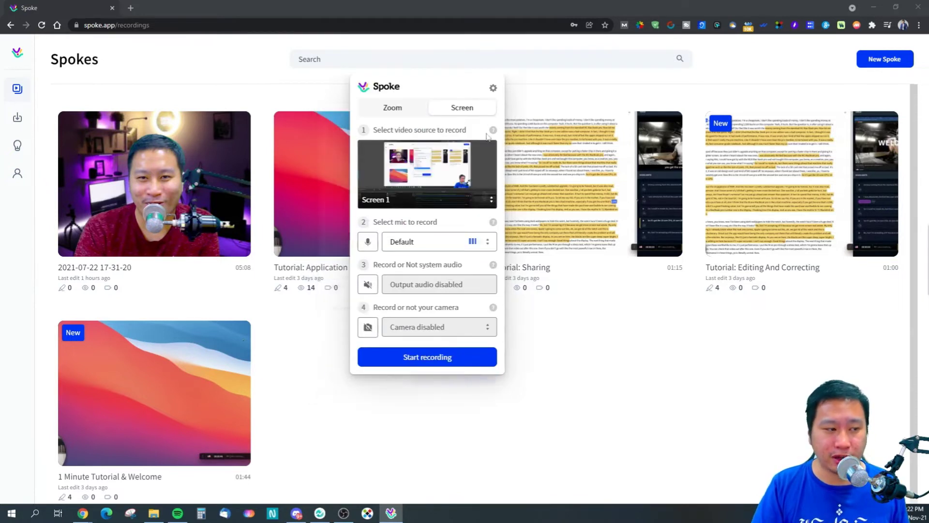
{"action": "left_click", "coordinate": [594, 386]}
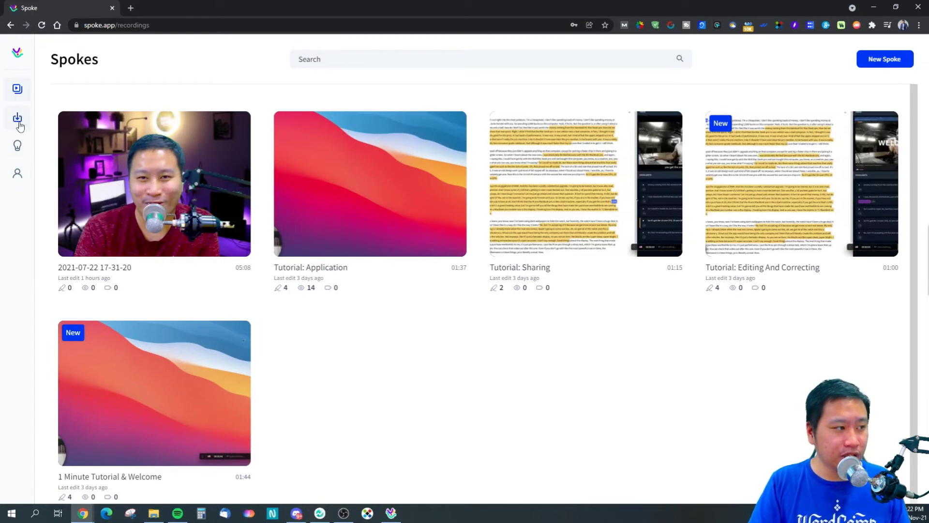
{"action": "left_click", "coordinate": [177, 237]}
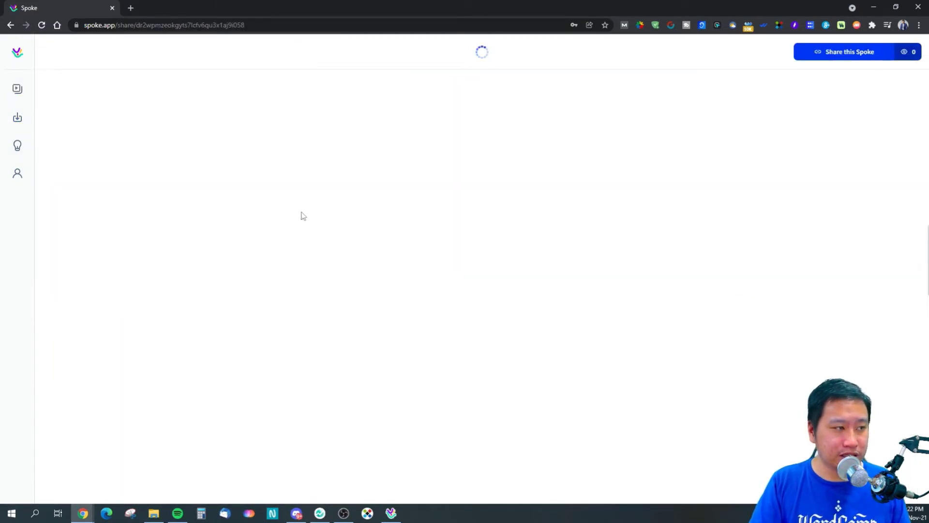